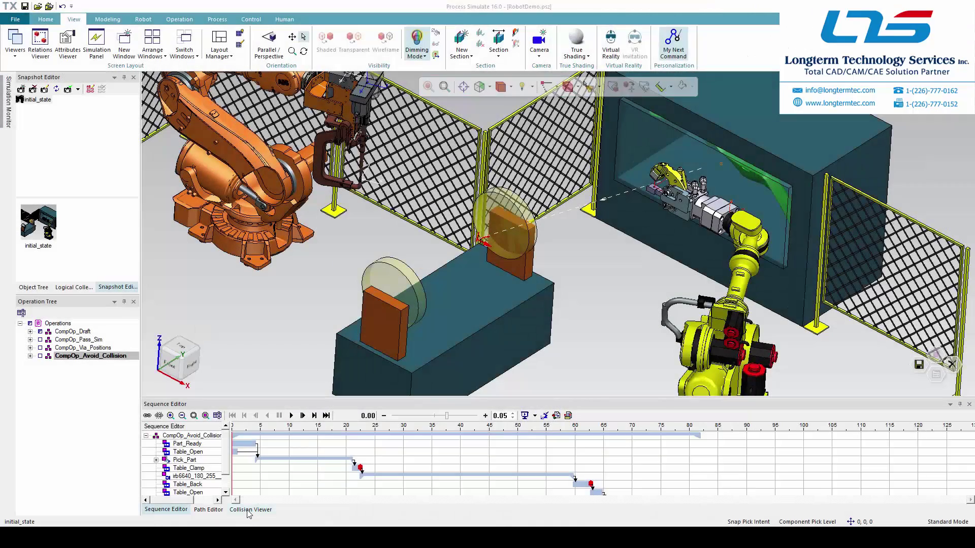
# Activate the Gun_Part and Gun_Table collision sets in the Collision Viewer and open the collision options.
pyautogui.click(249, 510)
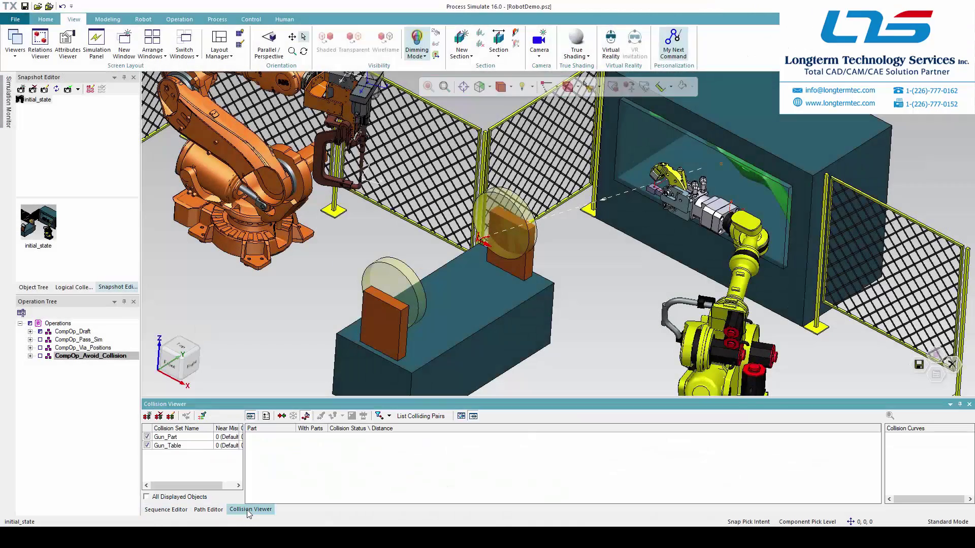
pyautogui.click(148, 437)
pyautogui.click(164, 449)
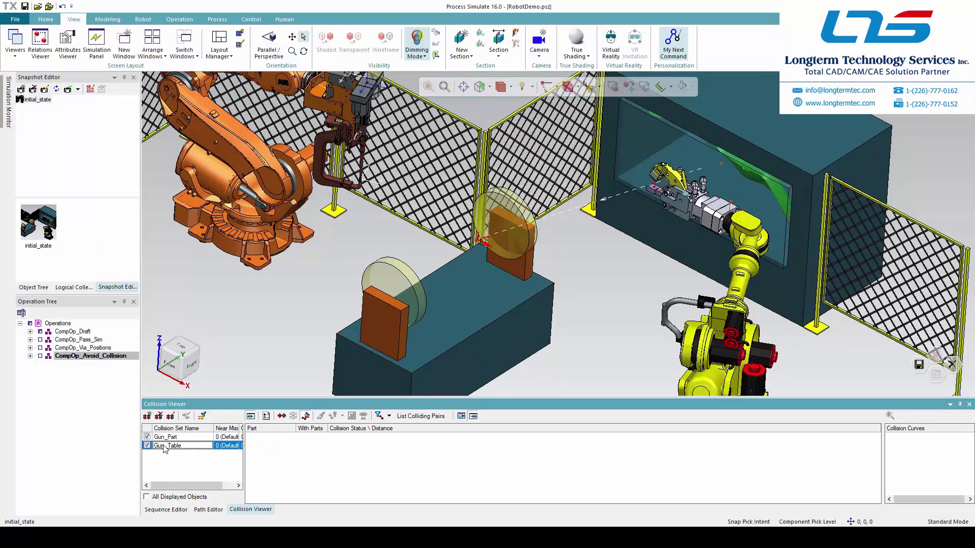
pyautogui.click(266, 417)
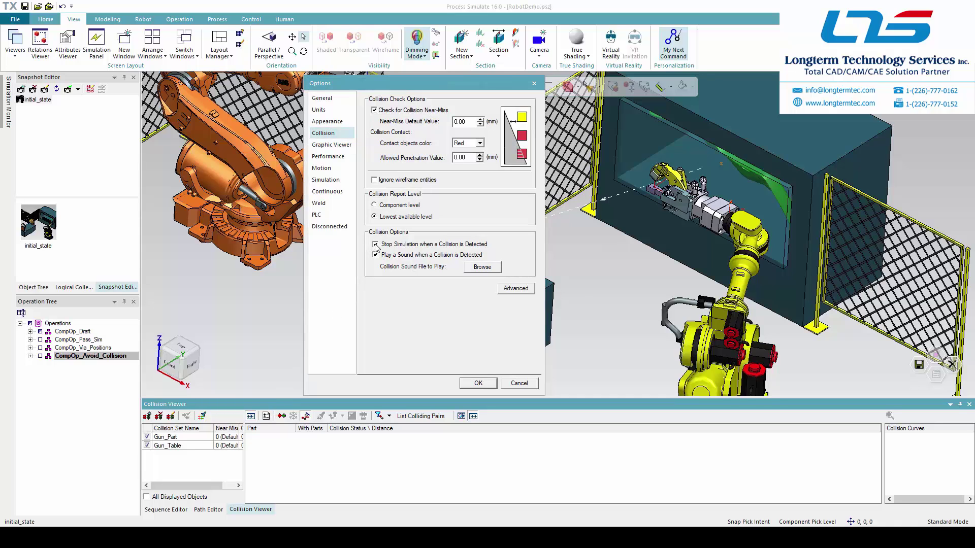
# Apply 'Stop Simulation when a Collision is Detected' and turn Collision Mode on.
pyautogui.click(478, 383)
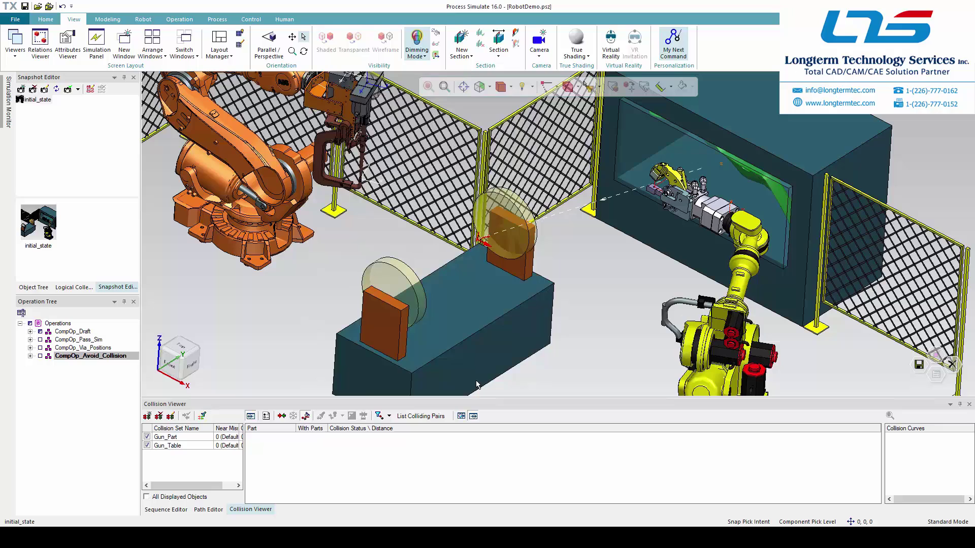
pyautogui.click(283, 419)
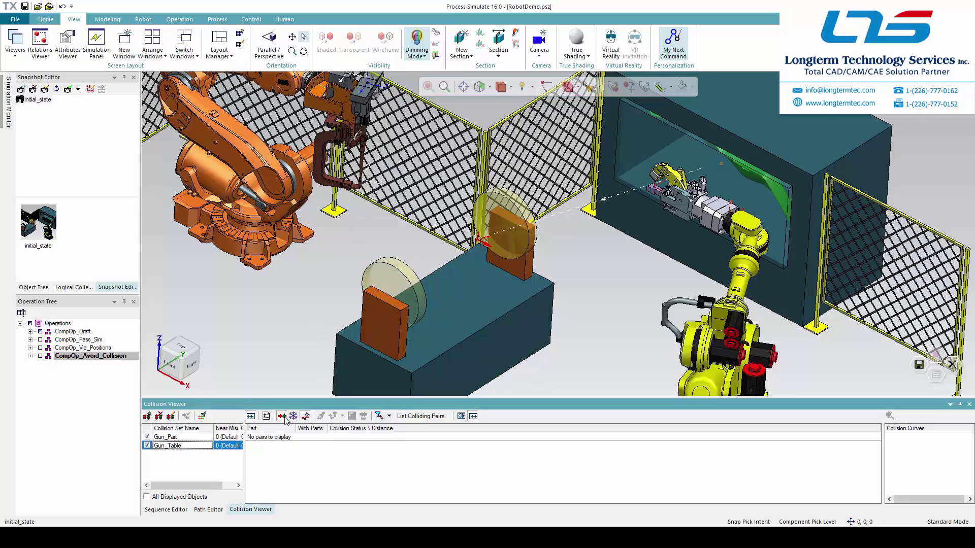
# Play the sequence forward in the Sequence Editor until it halts at 26.20 on the collision.
pyautogui.click(167, 510)
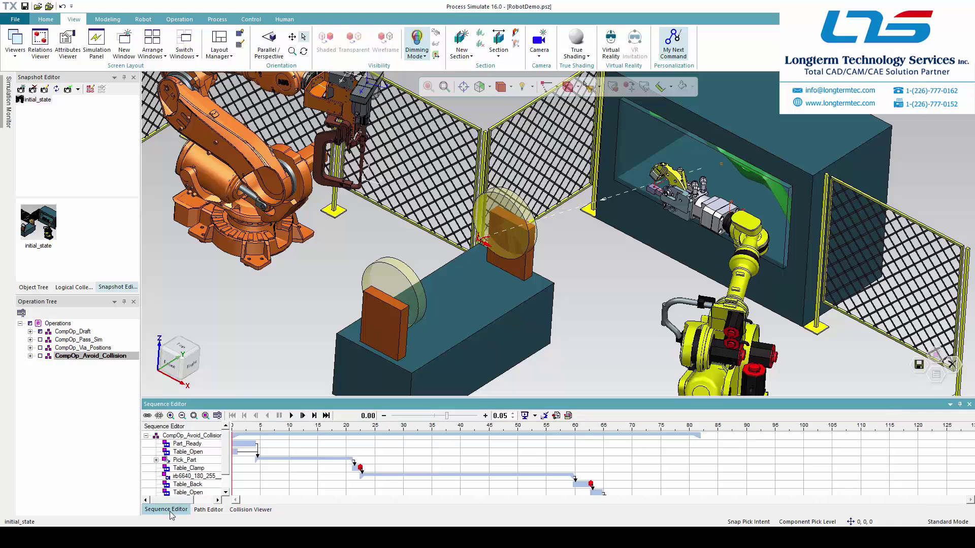
pyautogui.click(292, 416)
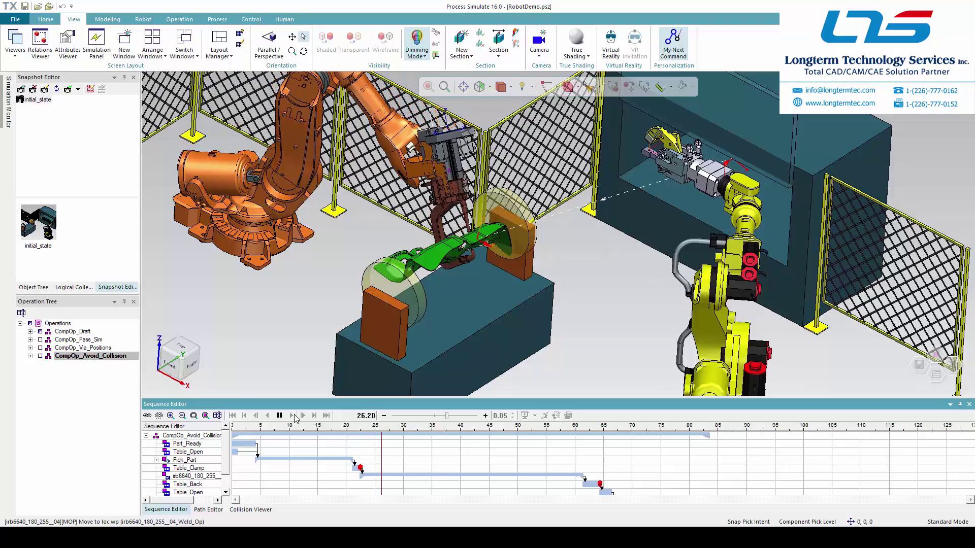
# Inspect the gun clashing with the red positioner disk and select the irb6640 weld operation.
pyautogui.moveTo(452, 238); pyautogui.dragTo(476, 246, button='middle')
pyautogui.scroll(10, 476, 246)
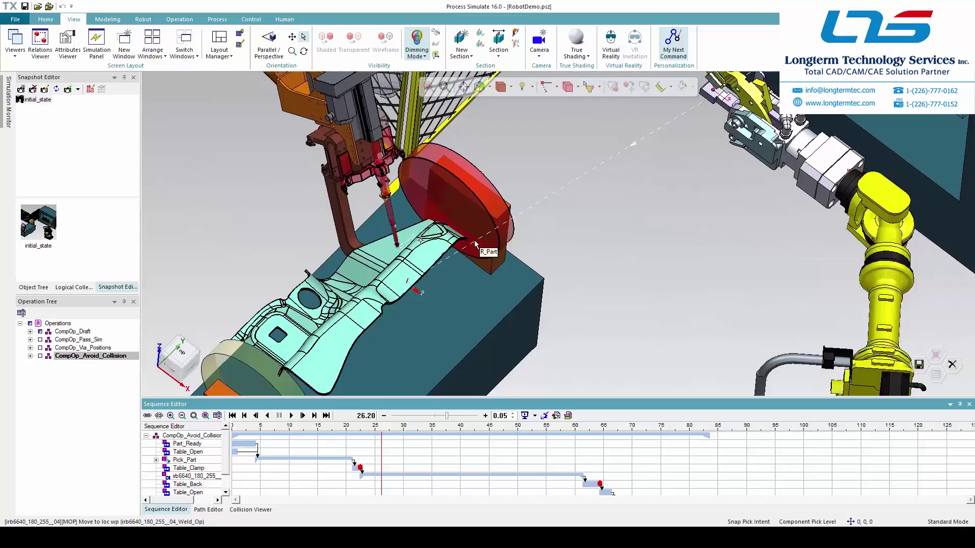
pyautogui.scroll(10, 476, 263)
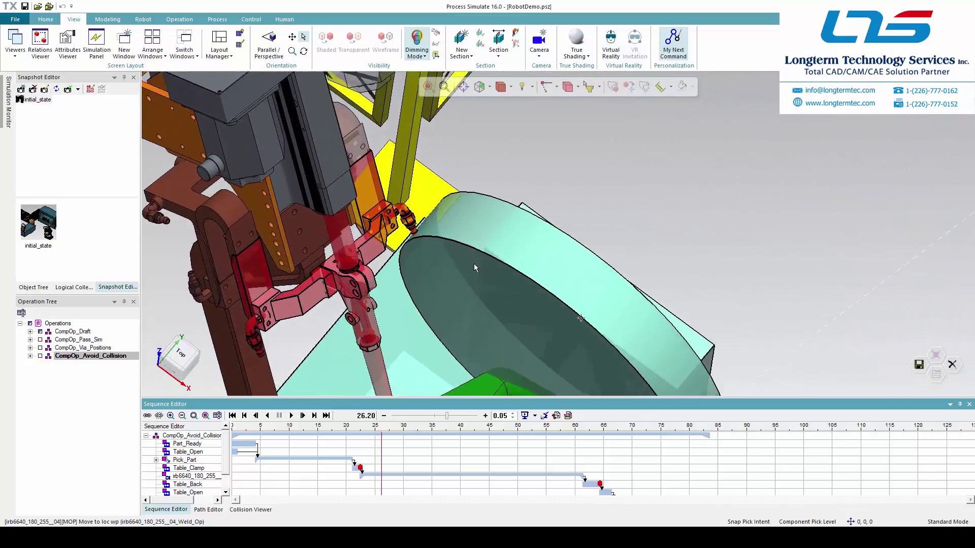
pyautogui.moveTo(421, 247); pyautogui.dragTo(499, 150, button='middle')
pyautogui.scroll(-10, 499, 151)
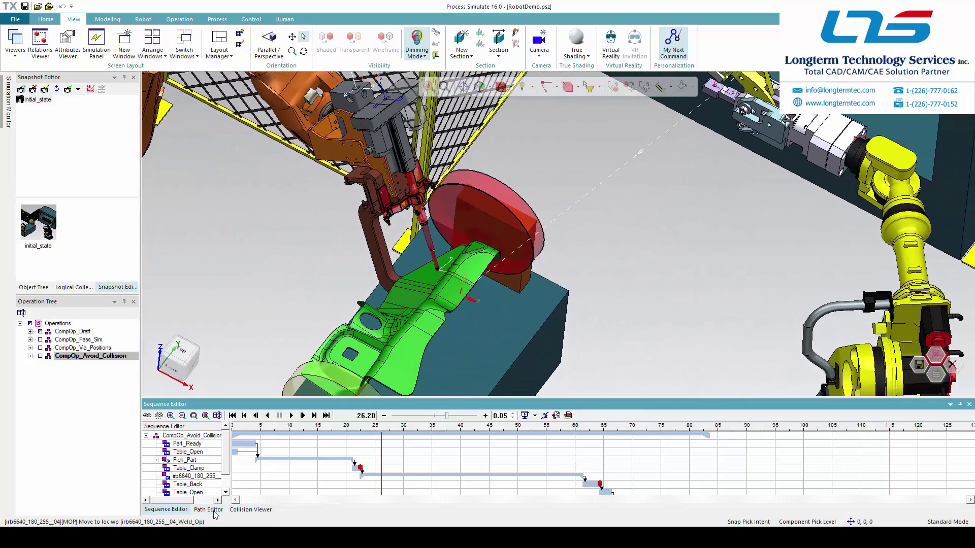
pyautogui.moveTo(360, 398); pyautogui.dragTo(361, 333)
pyautogui.click(370, 410)
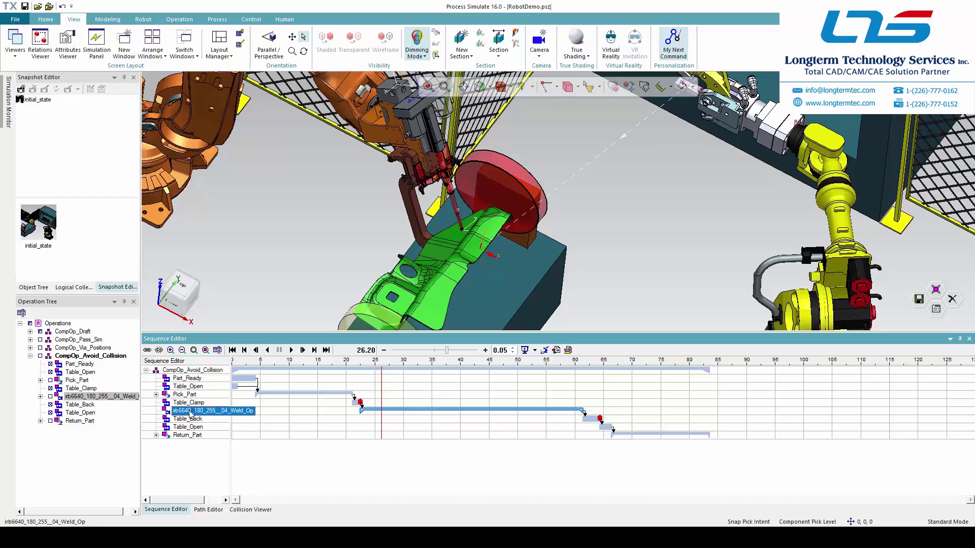
# Load the irb6640 weld operation into the Path Editor, rewind, and replay it without resetting until it halts at wp.
pyautogui.click(206, 510)
pyautogui.click(147, 351)
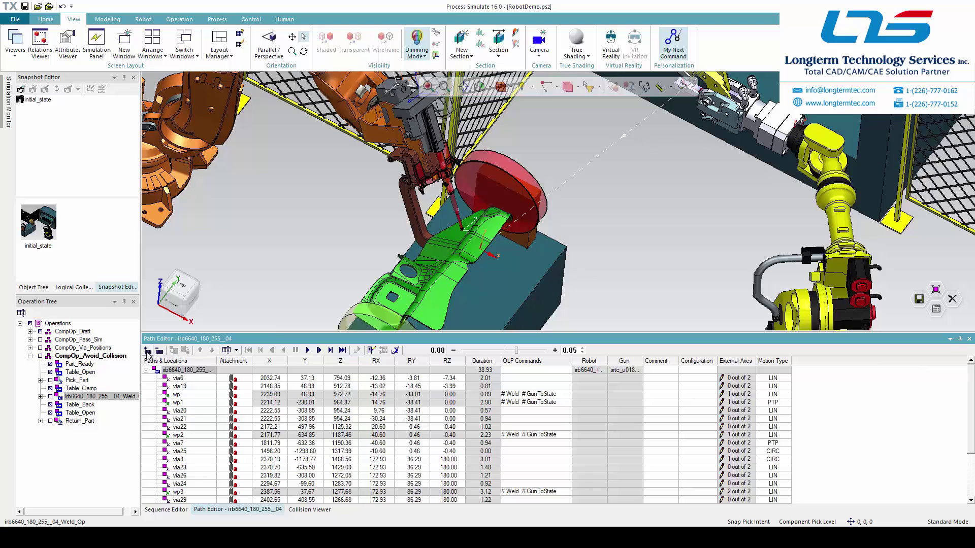
pyautogui.click(166, 510)
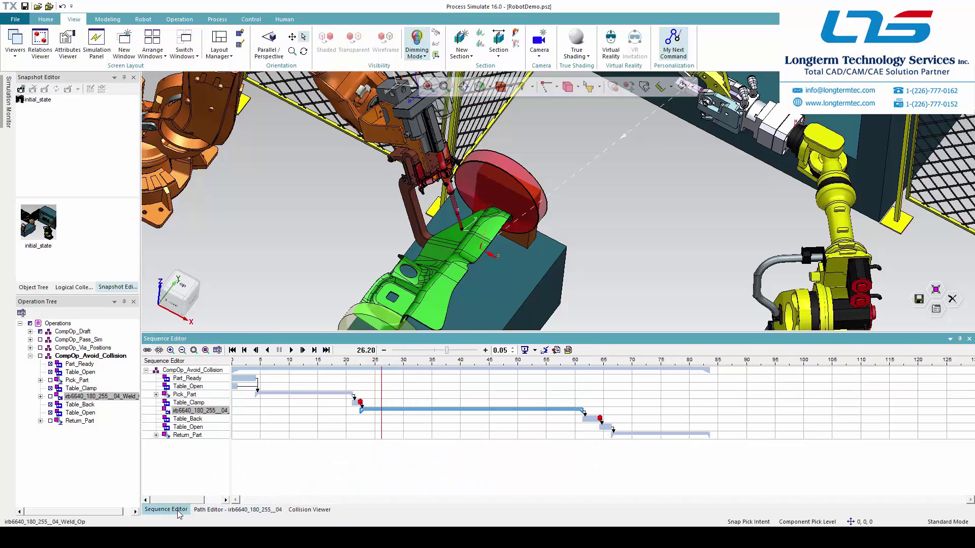
pyautogui.click(244, 351)
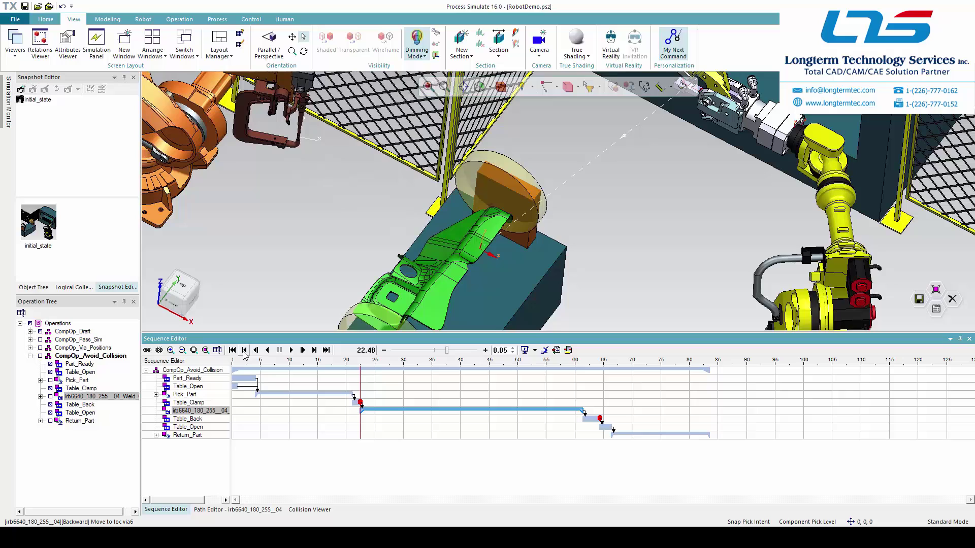
pyautogui.click(231, 509)
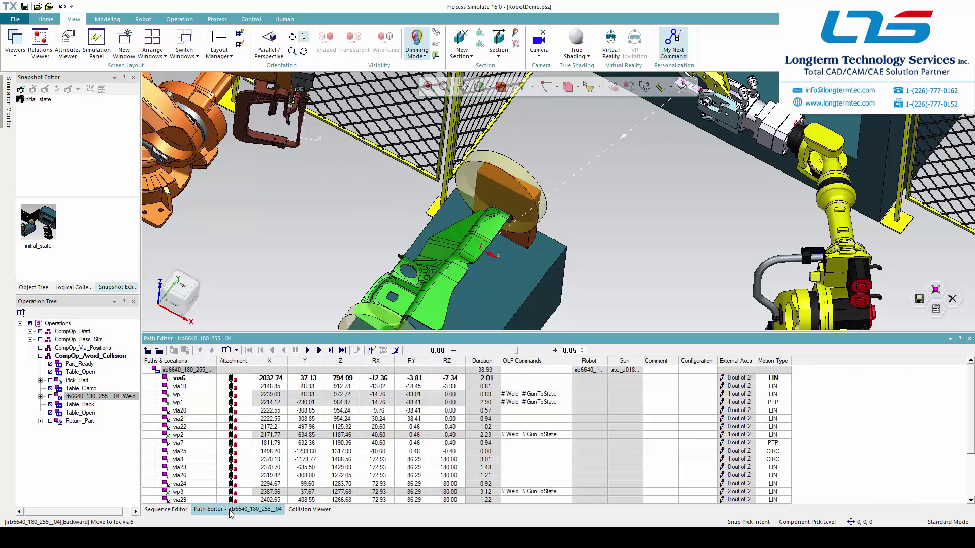
pyautogui.click(307, 351)
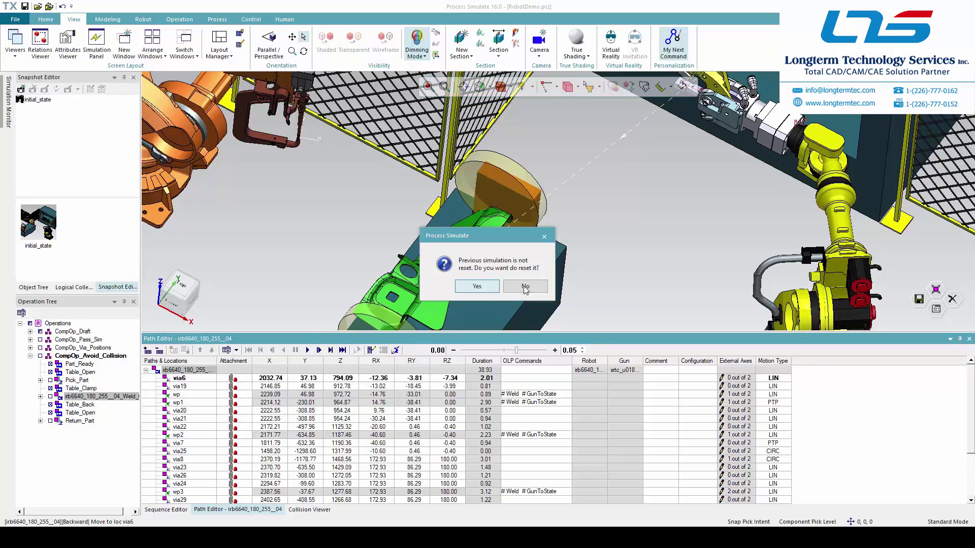
pyautogui.click(525, 287)
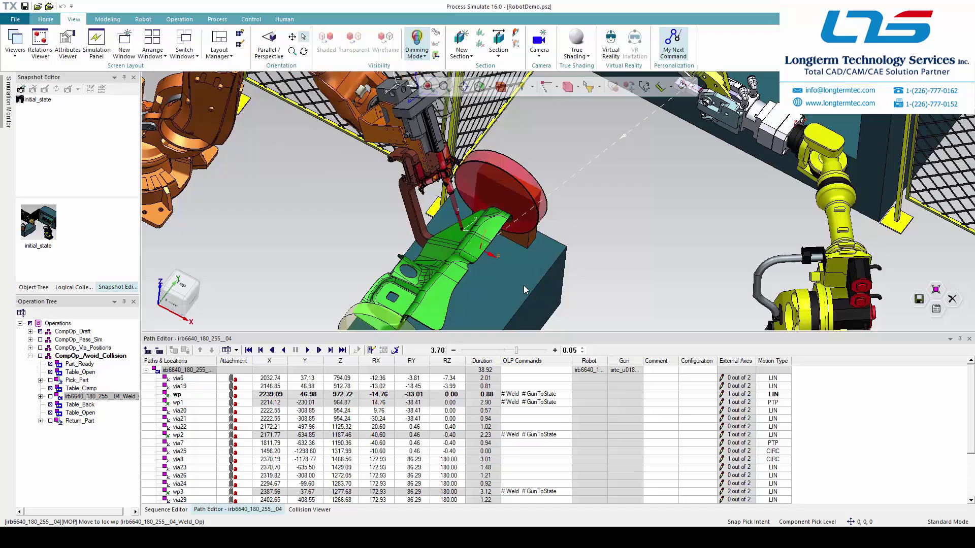
# Select the colliding wp location and convert it to a via location.
pyautogui.click(179, 395)
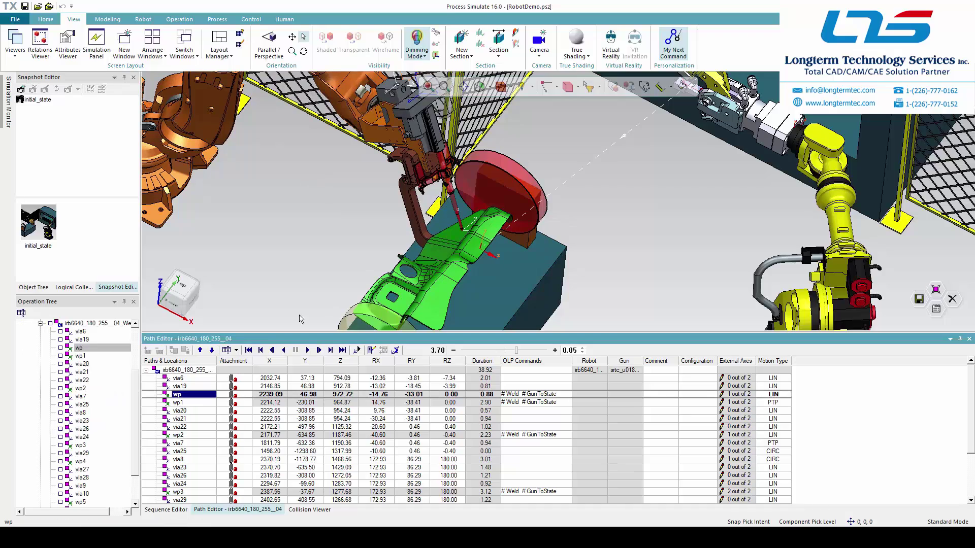
pyautogui.scroll(8, 422, 227)
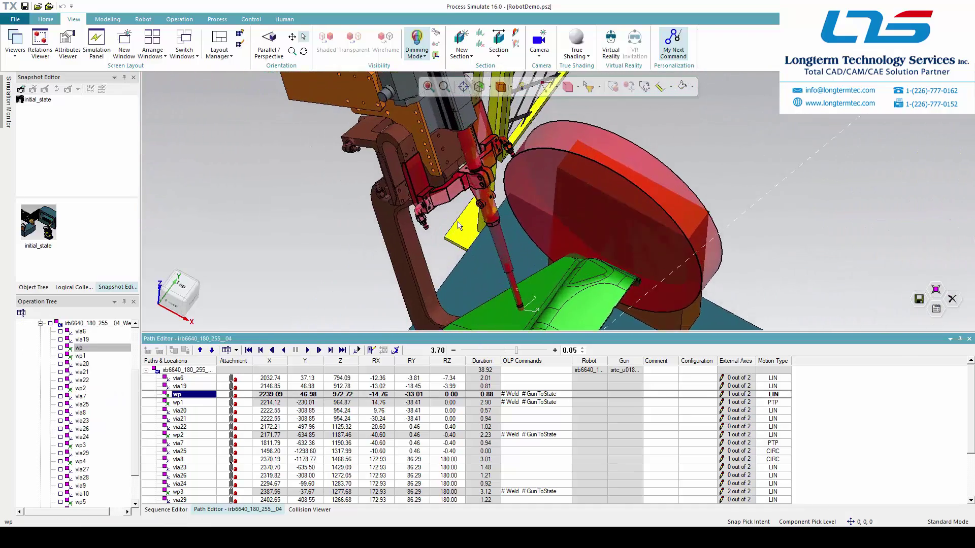
pyautogui.scroll(-3, 343, 218)
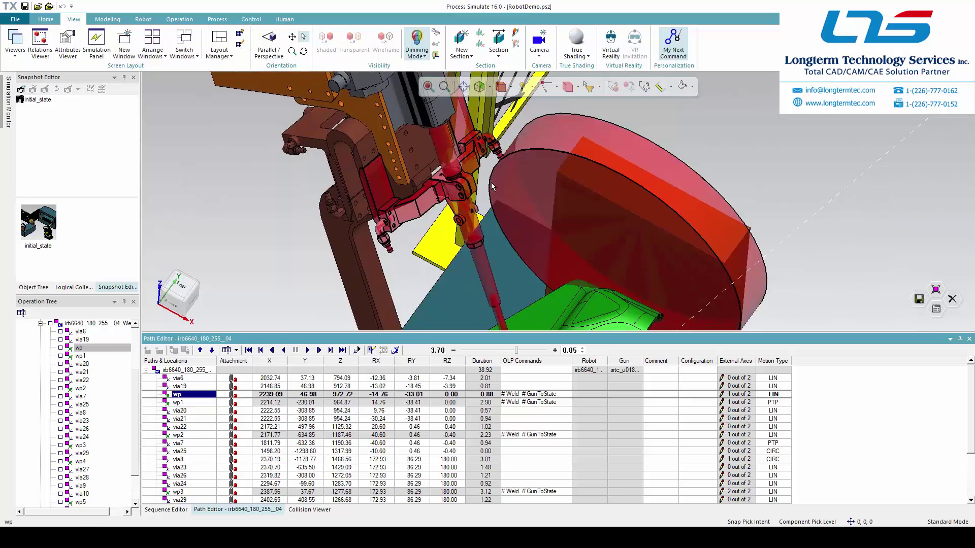
pyautogui.scroll(-3, 342, 218)
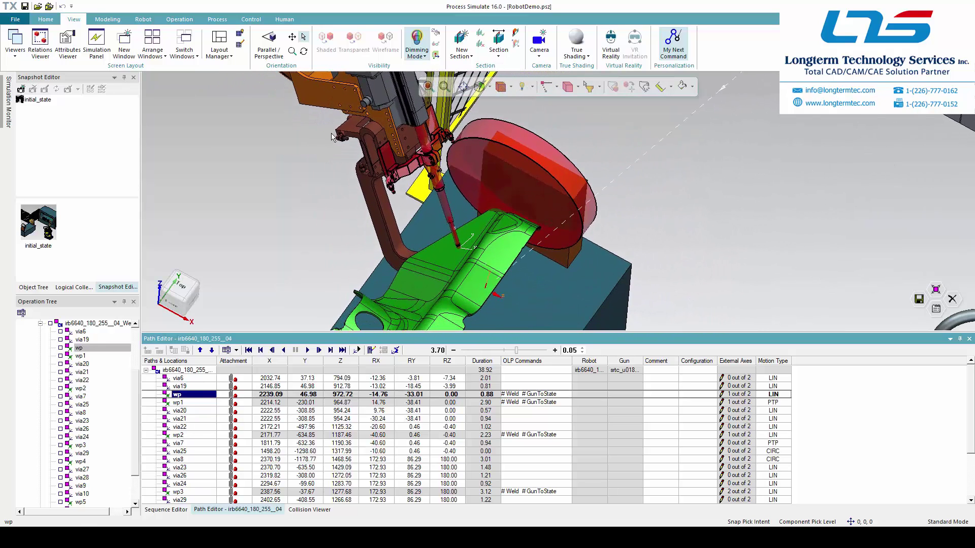
pyautogui.click(218, 20)
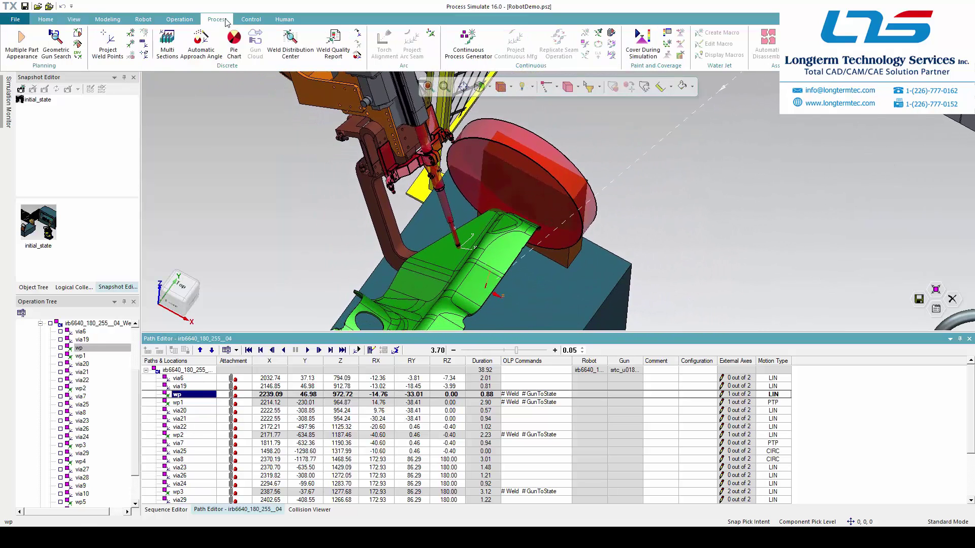
pyautogui.click(359, 36)
# Rotate the wp location 20° about its Z axis with Manipulate Location.
pyautogui.rightClick(202, 399)
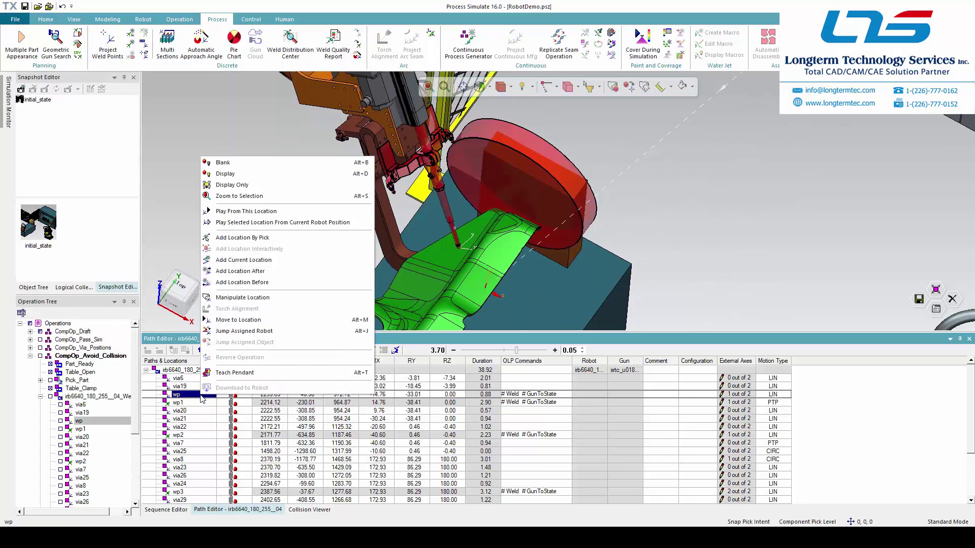
pyautogui.click(242, 299)
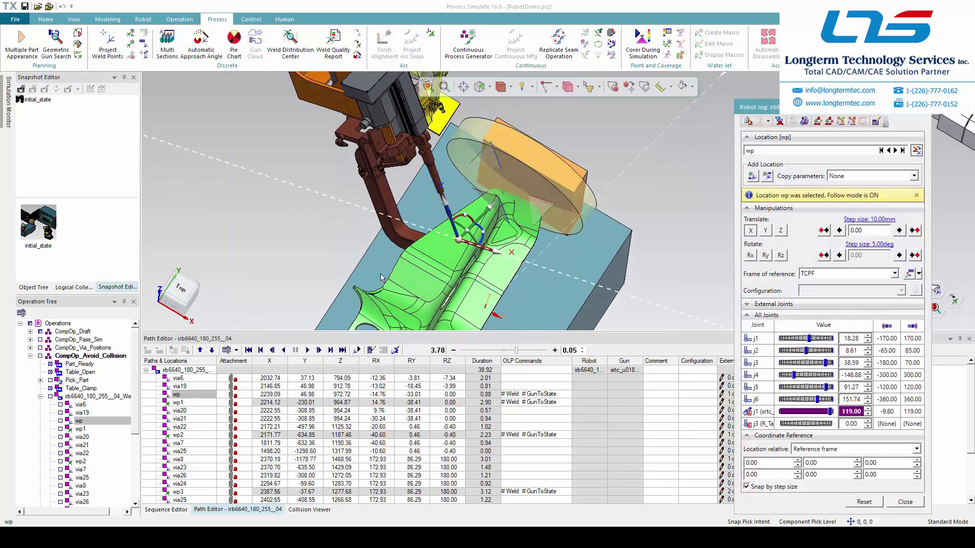
pyautogui.click(483, 235)
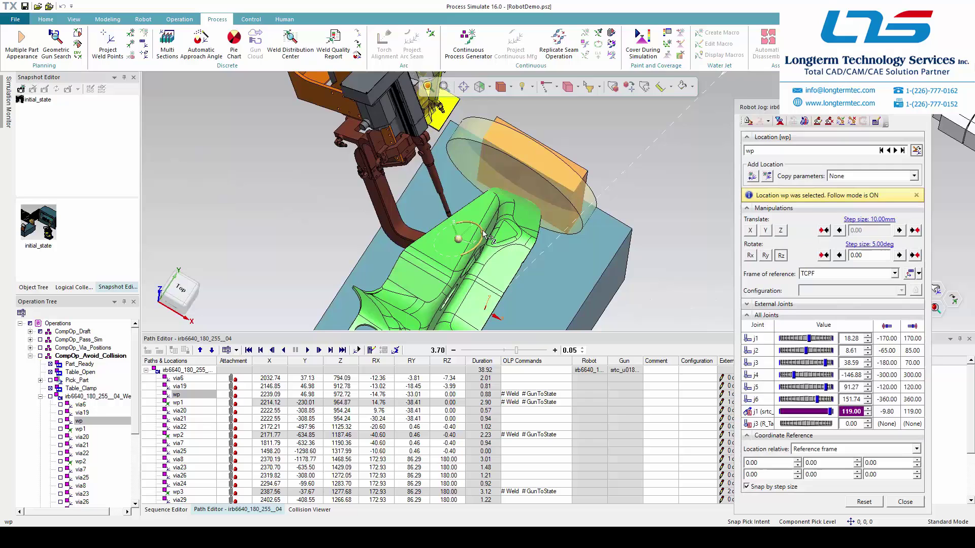
pyautogui.moveTo(484, 234); pyautogui.dragTo(481, 226)
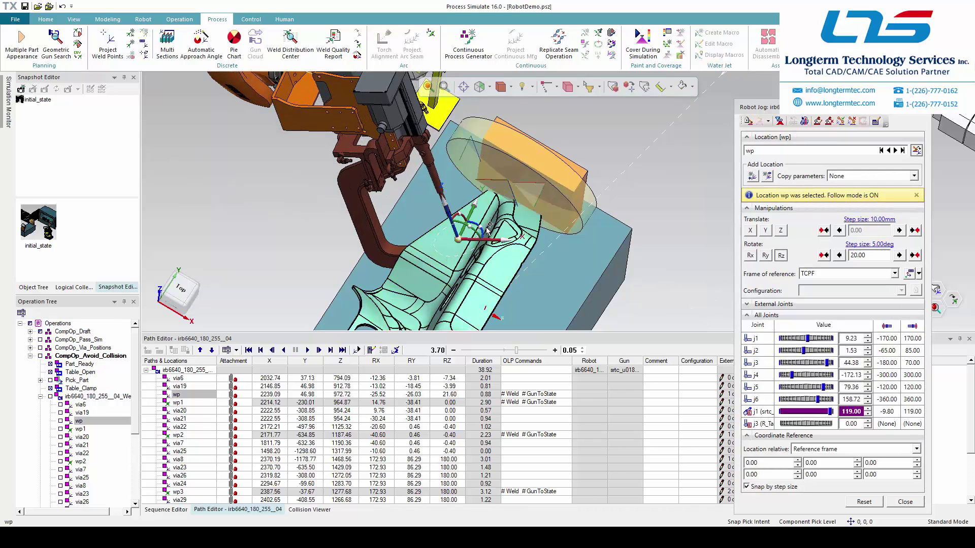
pyautogui.click(905, 502)
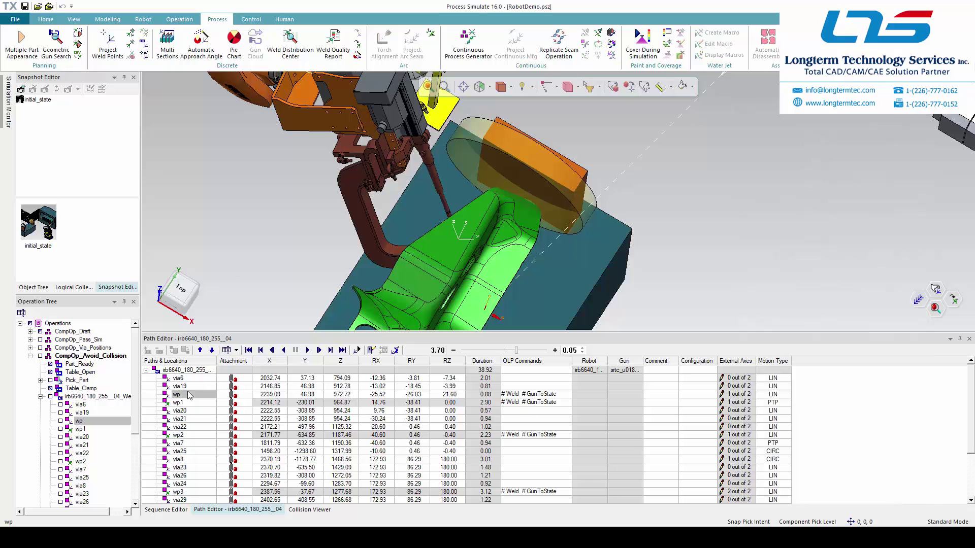
# Convert wp back to a SPOT weld location and rewind the path to 0.00.
pyautogui.click(358, 48)
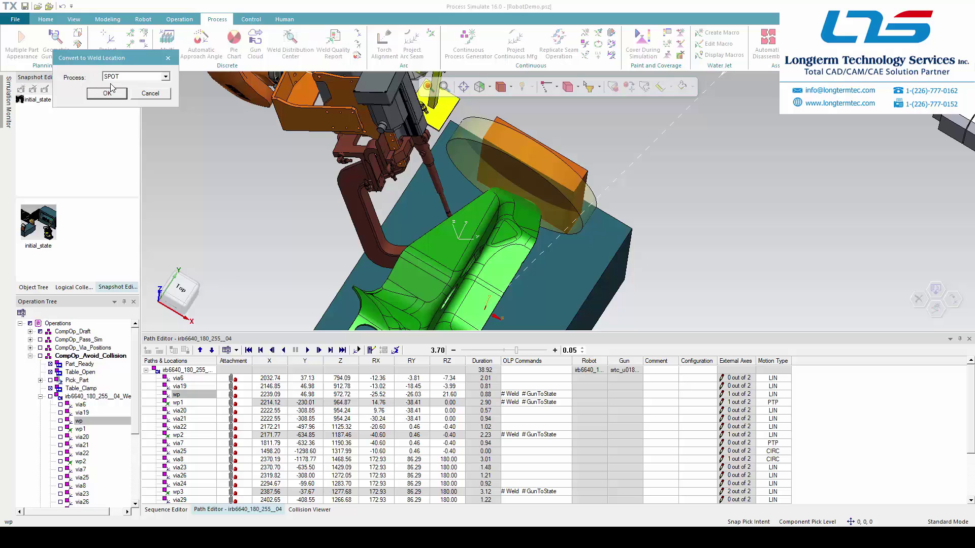
pyautogui.click(107, 94)
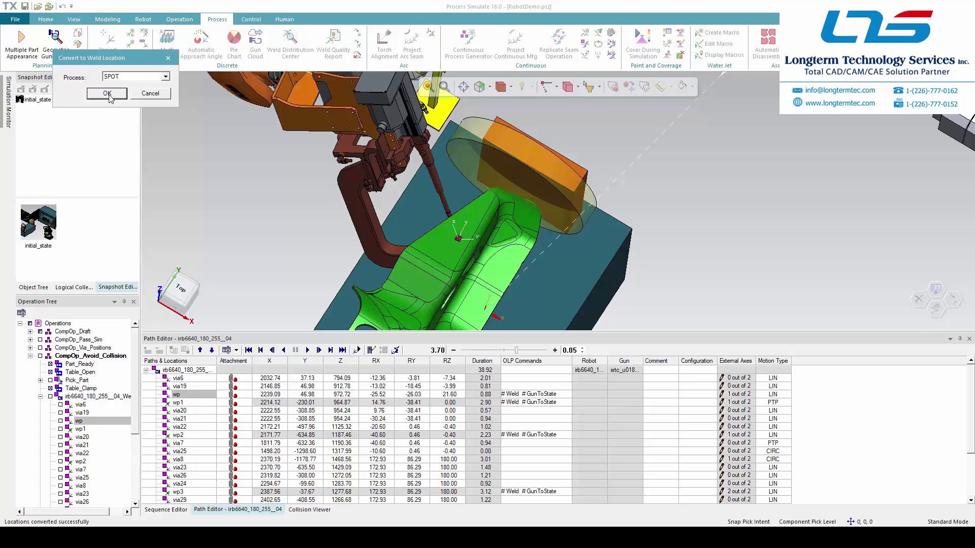
pyautogui.click(248, 350)
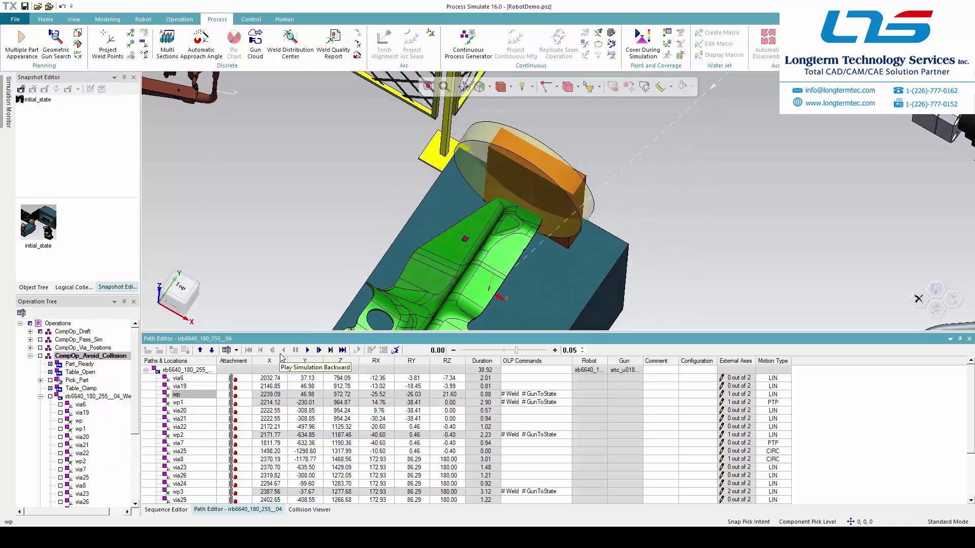
# Replay the weld path past wp to confirm no collision, then stop and rewind to 0.00.
pyautogui.click(306, 351)
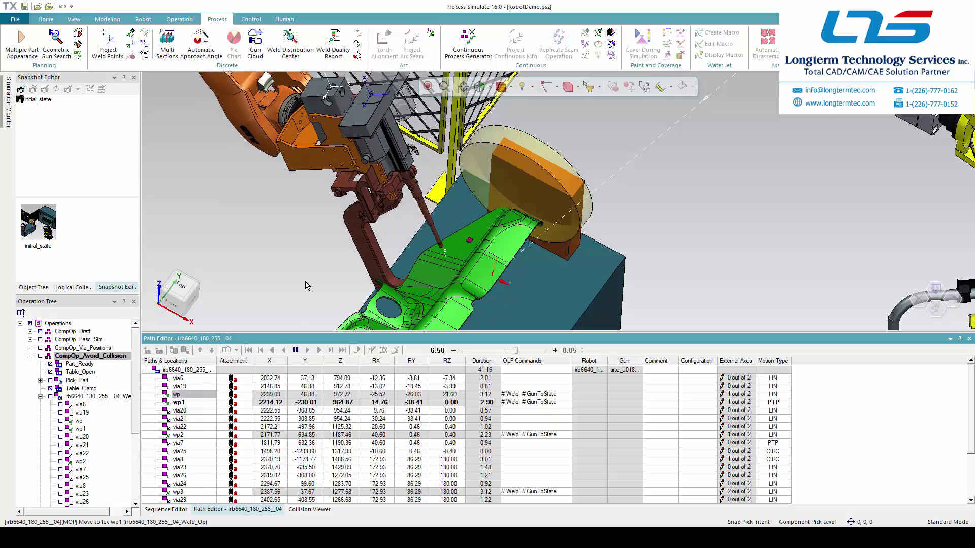
pyautogui.click(294, 350)
pyautogui.click(249, 350)
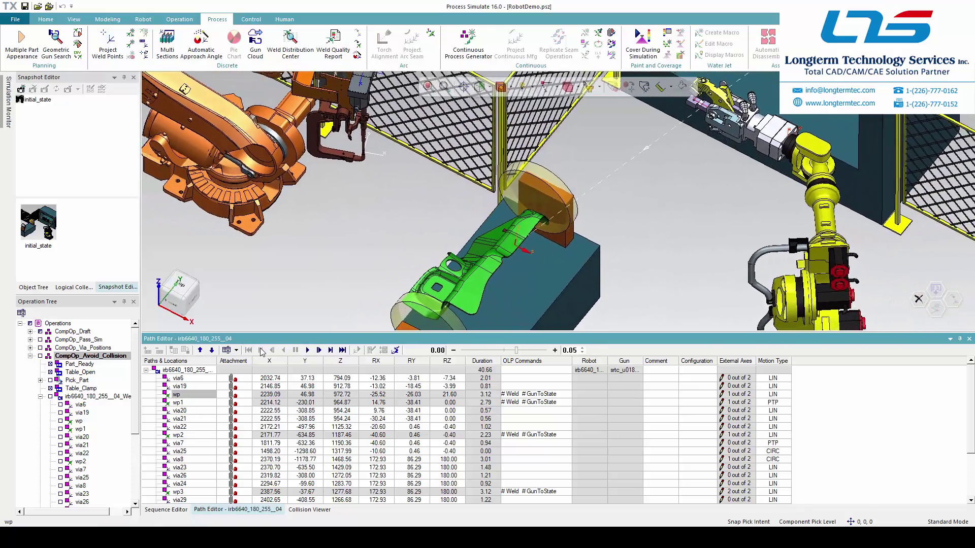
# Apply the initial_state snapshot and play the full CompOp_Avoid_Collision sequence.
pyautogui.click(177, 510)
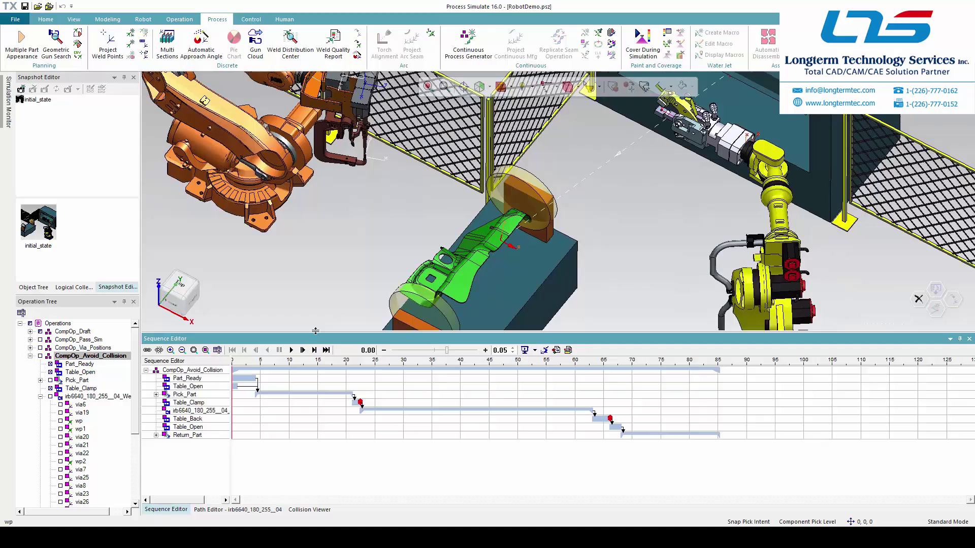
pyautogui.moveTo(315, 331); pyautogui.dragTo(318, 428)
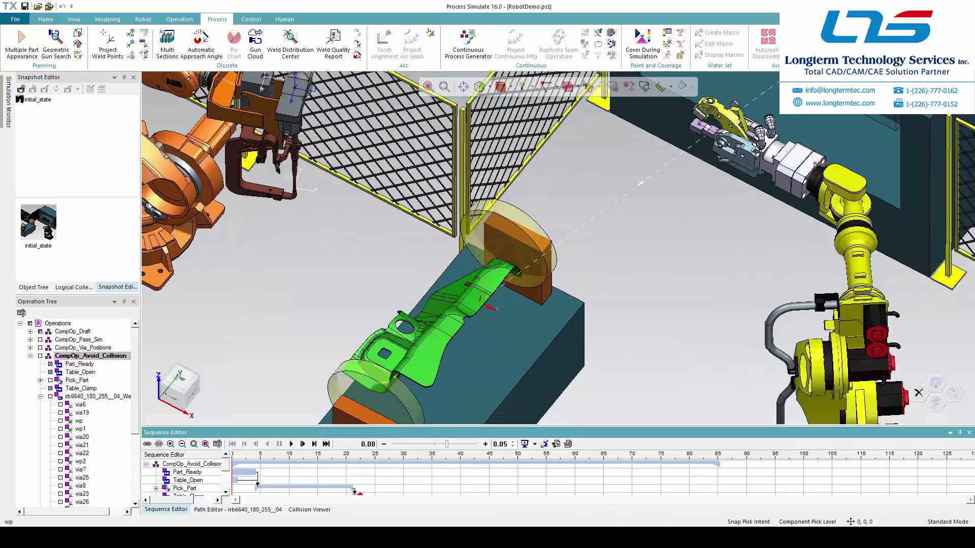
pyautogui.click(43, 101)
pyautogui.click(67, 90)
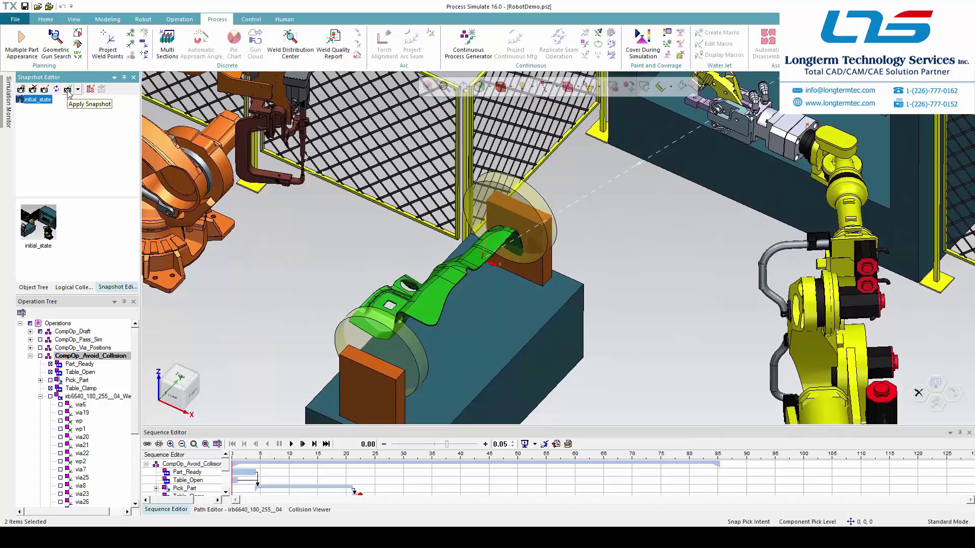
pyautogui.click(68, 89)
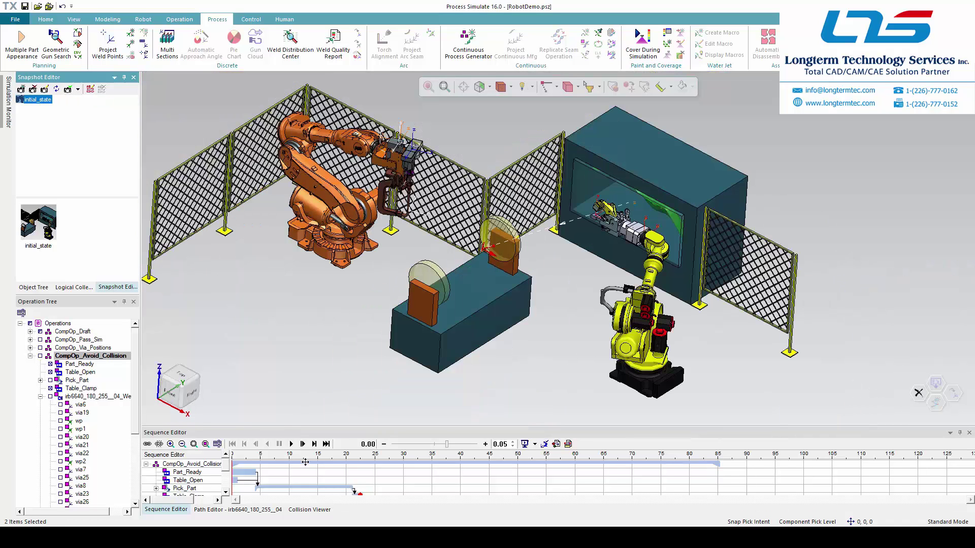
pyautogui.click(291, 444)
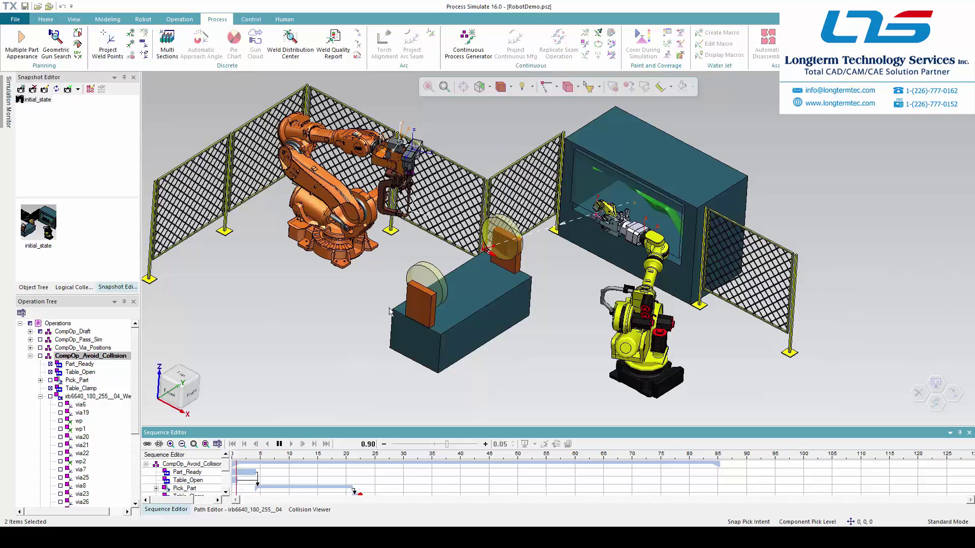